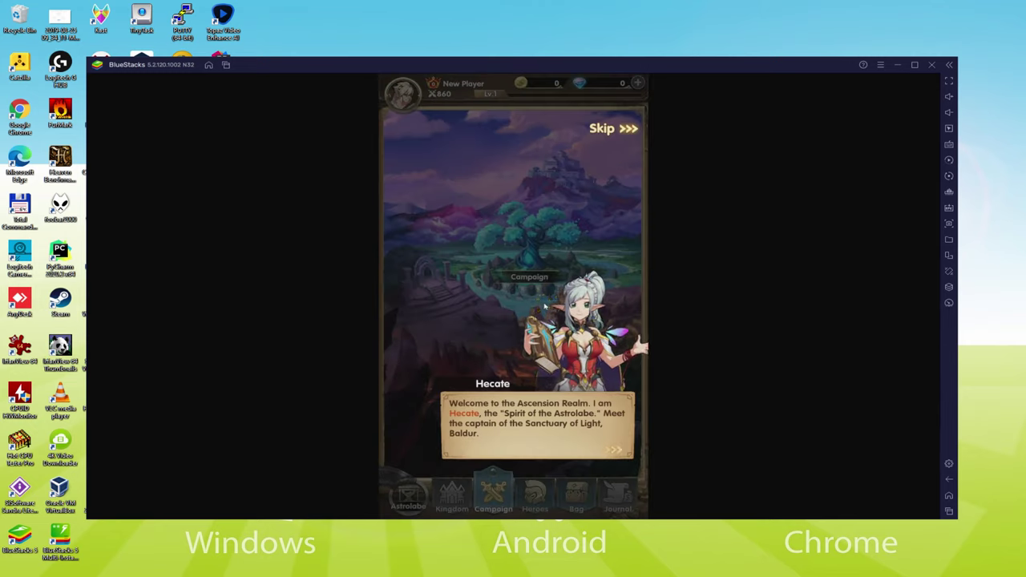
- Advance the opening dialogue, enter the Campaign and start the Prologue – 1 battle with the two preselected heroes
click(556, 282)
click(558, 343)
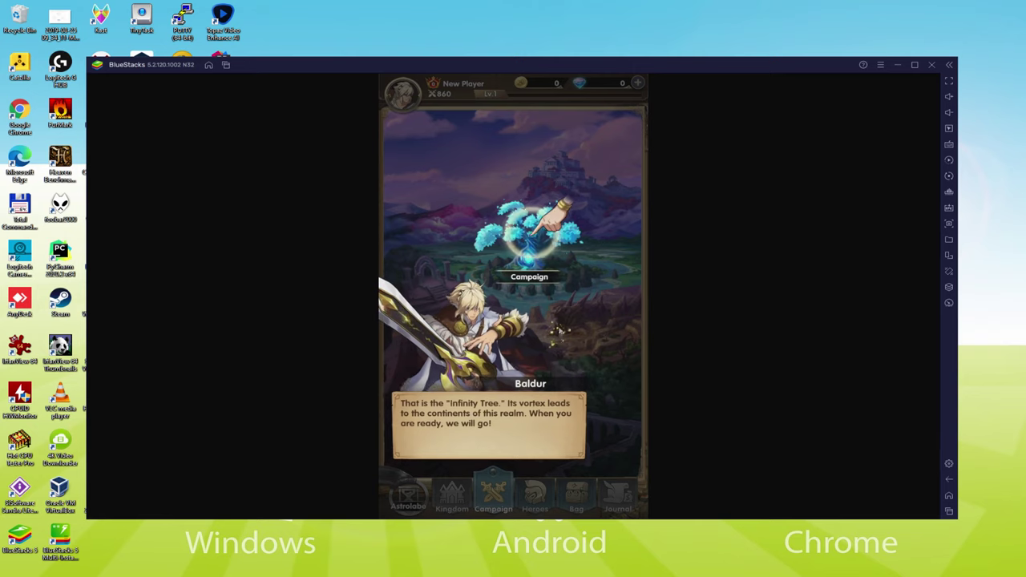
click(523, 235)
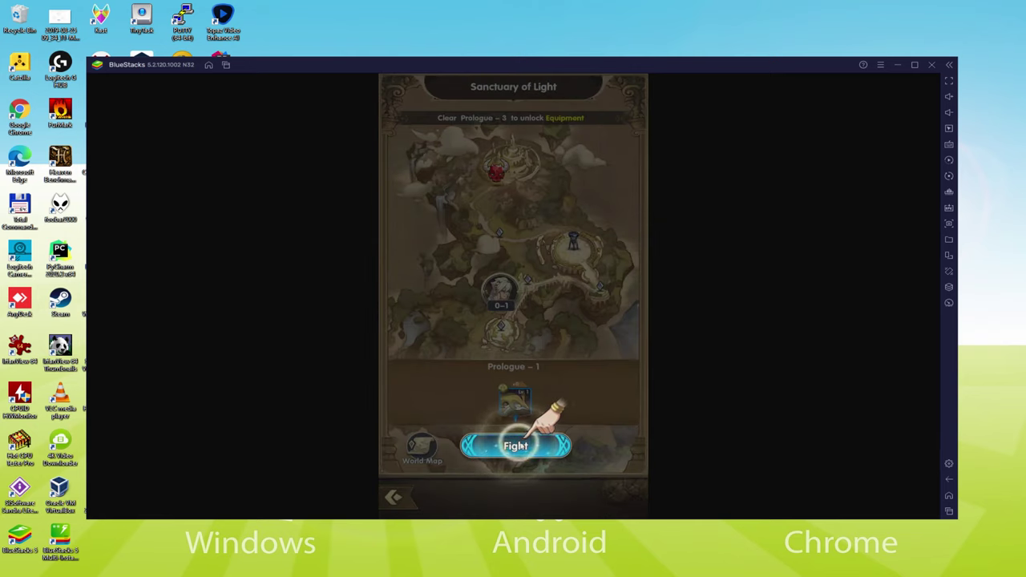
click(515, 446)
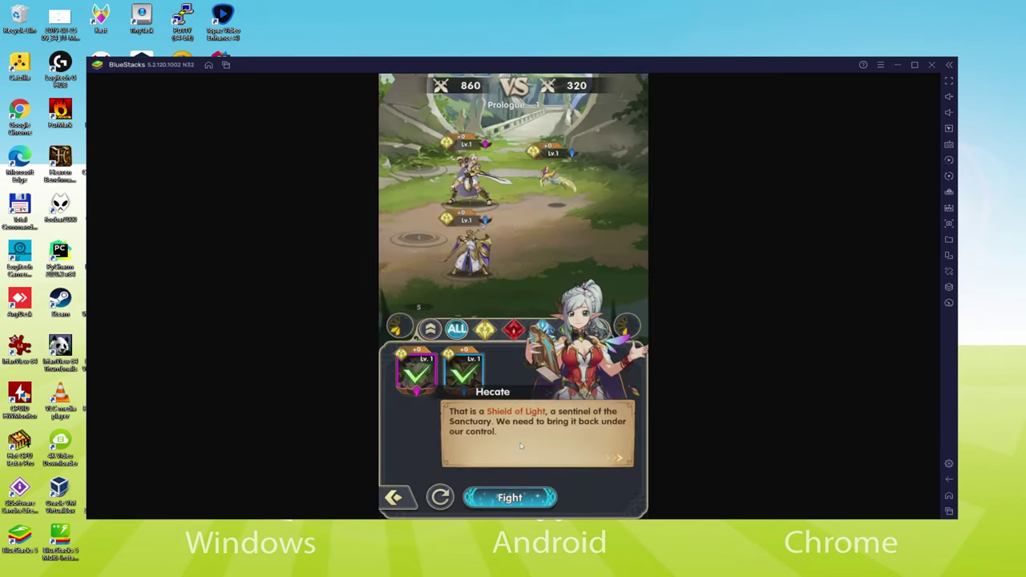
click(537, 433)
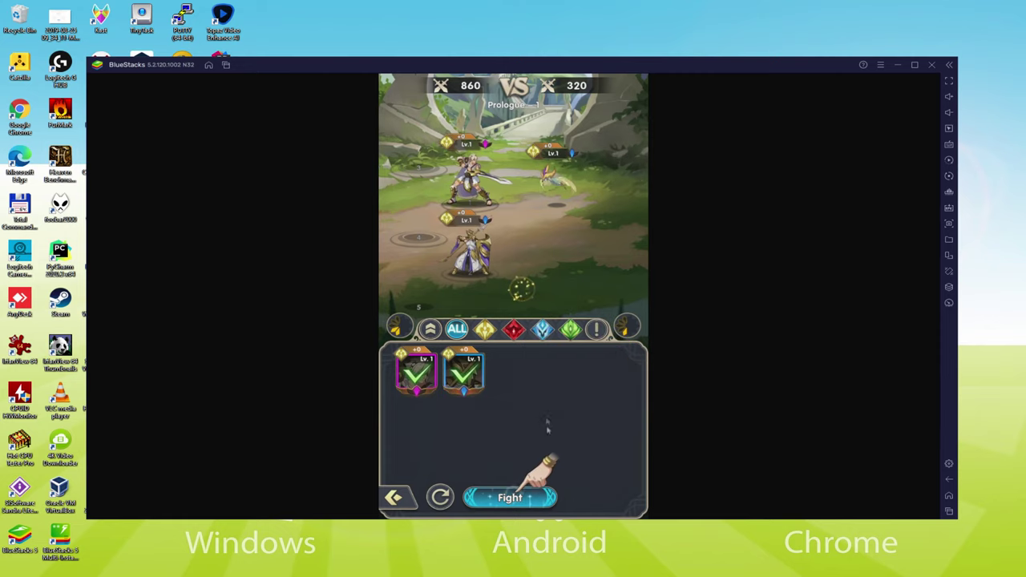
click(509, 497)
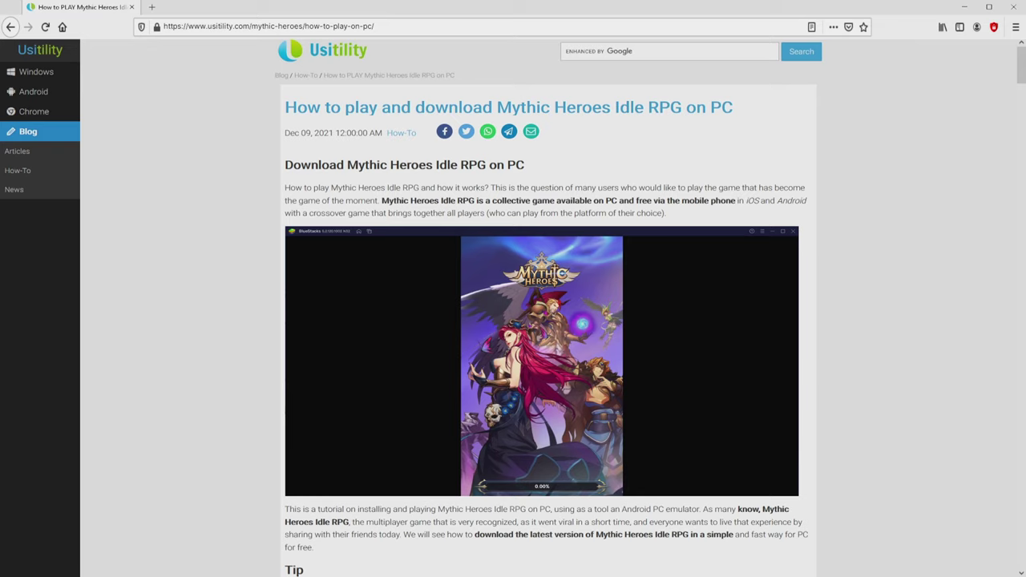
- Review the Mythic Heroes: Idle RPG how-to and BlueStacks pages, and download the BlueStacks installer for playing it on PC
scroll(541, 308, down, 5)
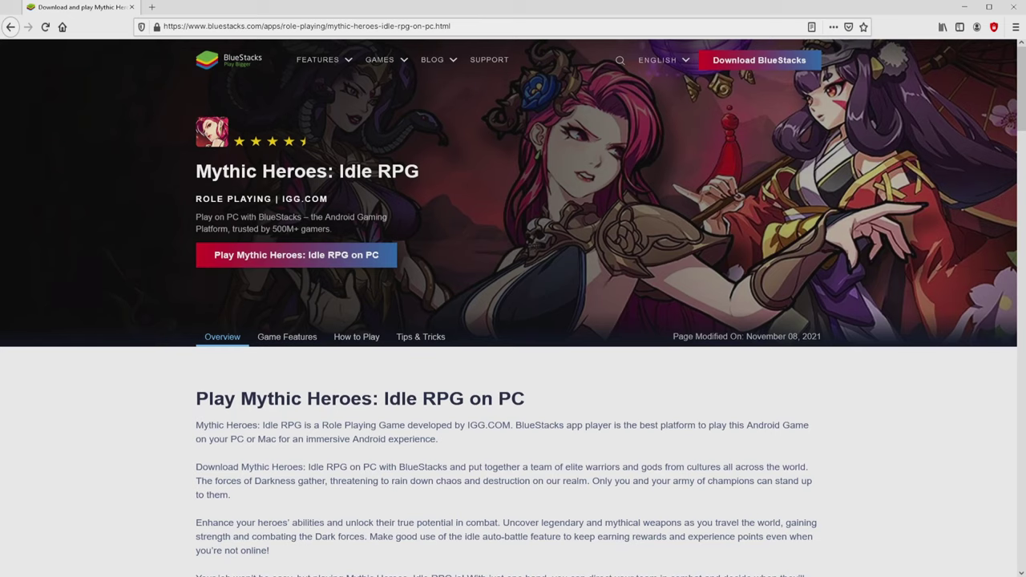
scroll(513, 320, down, 20)
scroll(513, 320, down, 6)
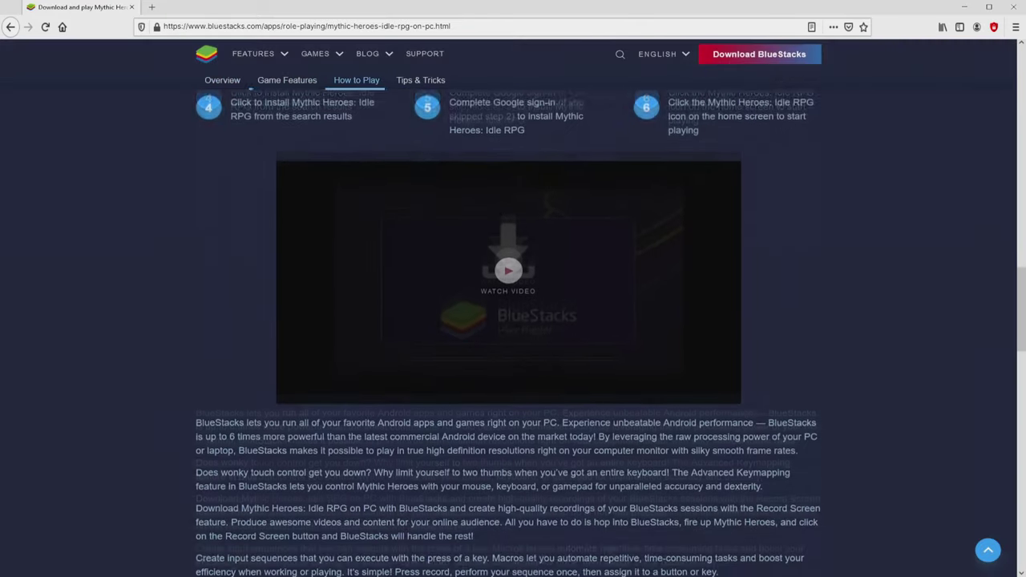
scroll(513, 320, up, 15)
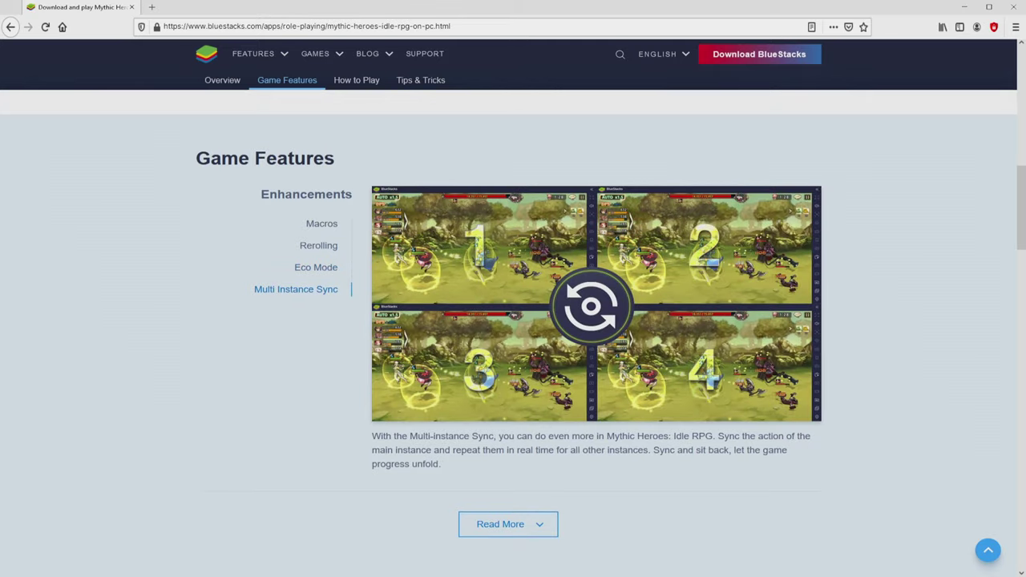
key(Home)
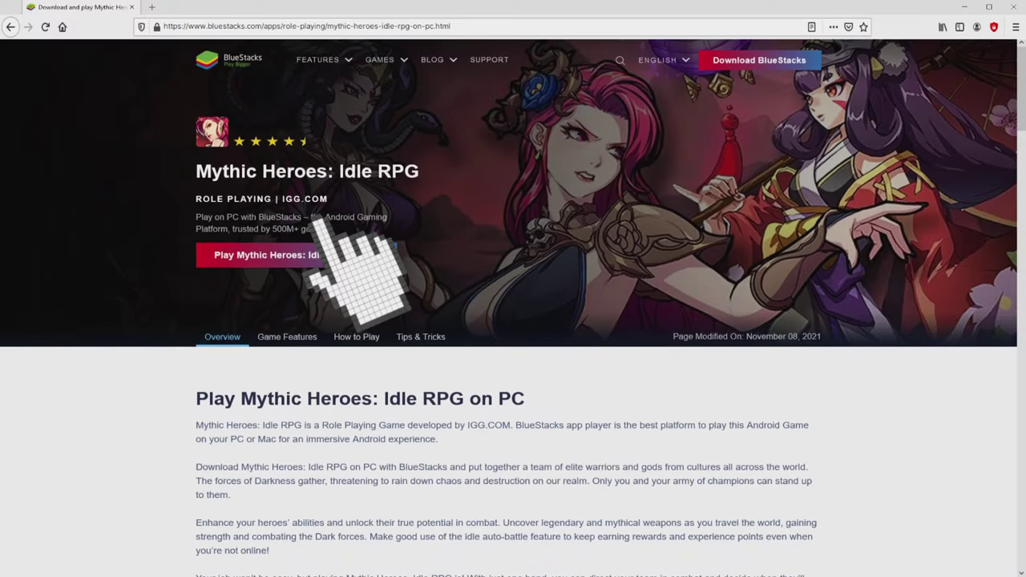
click(297, 255)
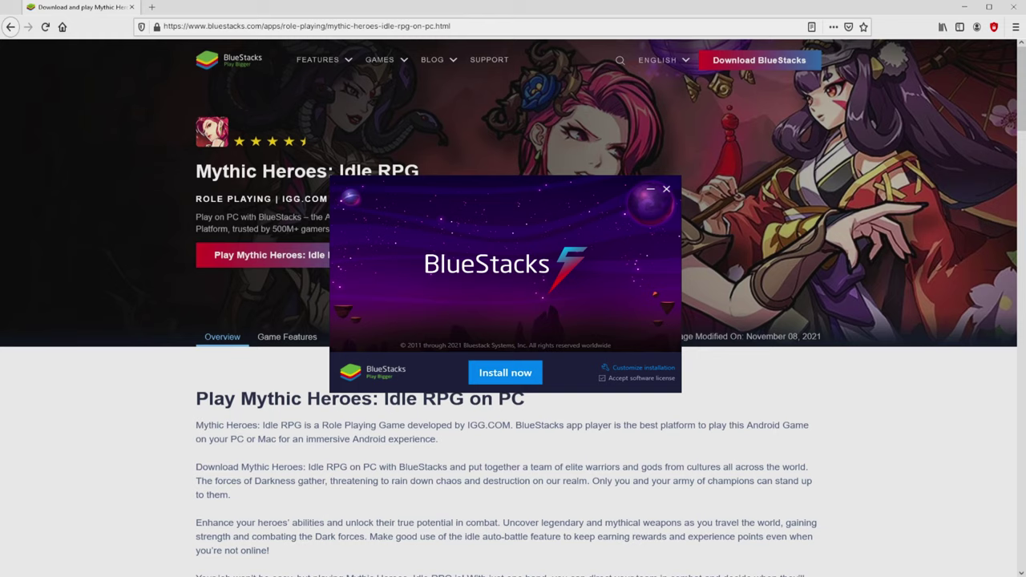
- Show the desktop, check the custom installation data path, and install BlueStacks 5 with the default settings
key(super+d)
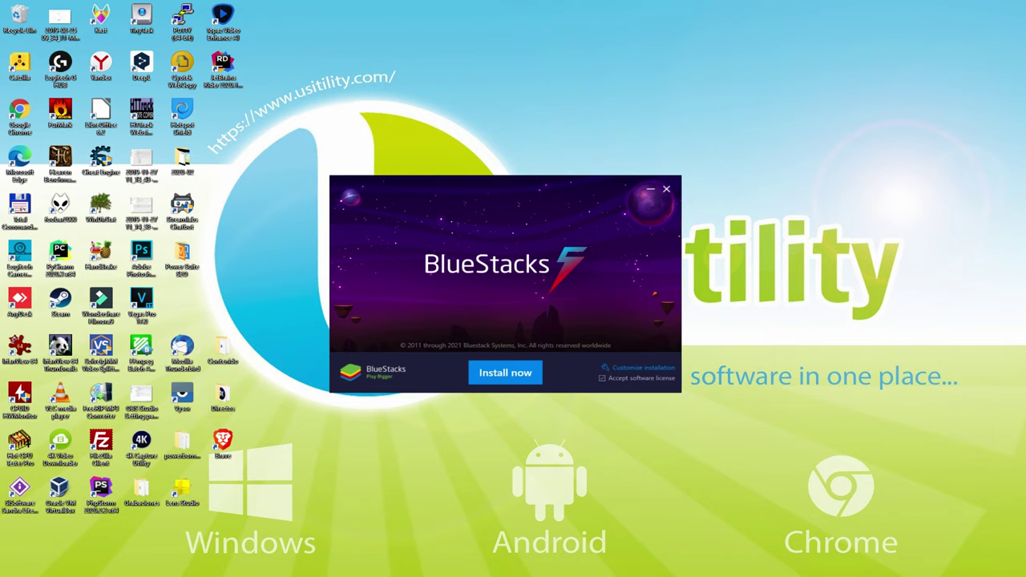
click(633, 367)
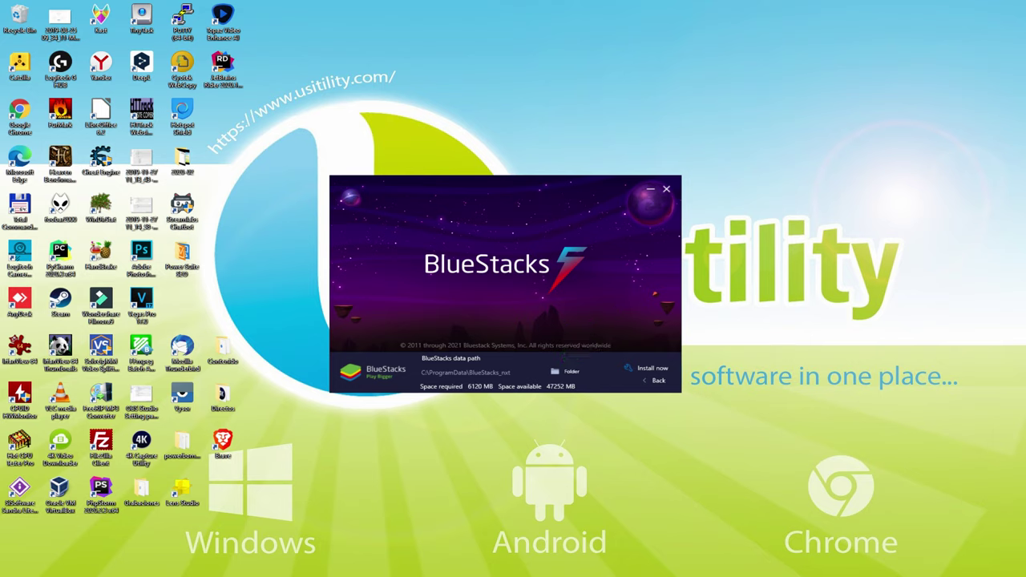
click(647, 380)
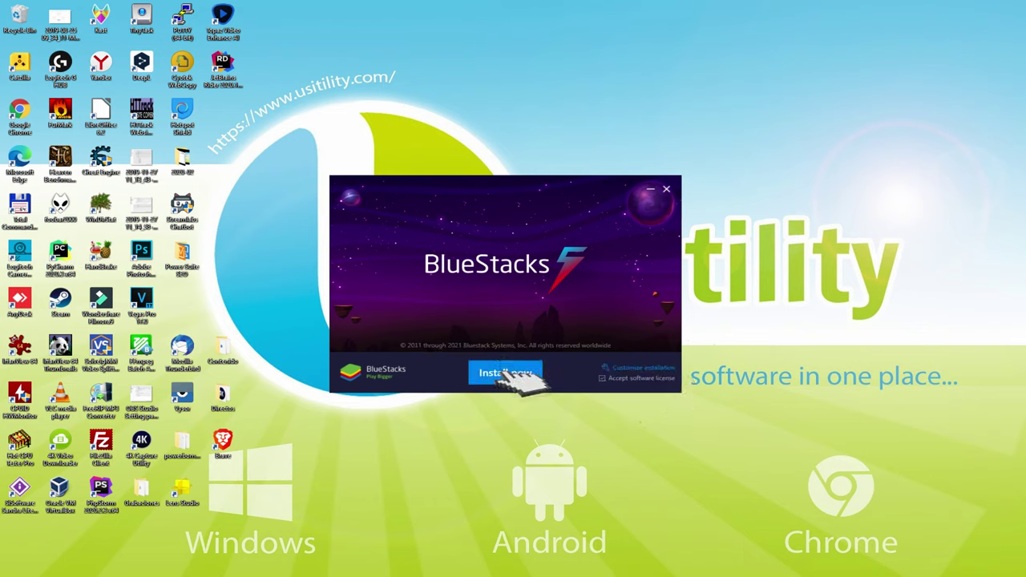
click(504, 373)
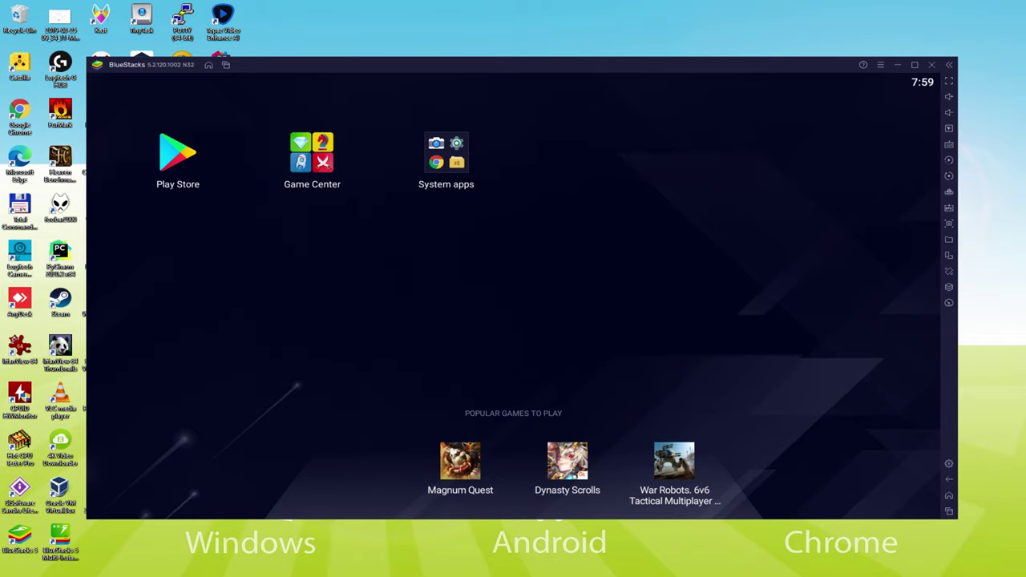
- Complete the Play Store's Google account setup, agreeing to the terms and turning off Back up to Google Drive
click(193, 160)
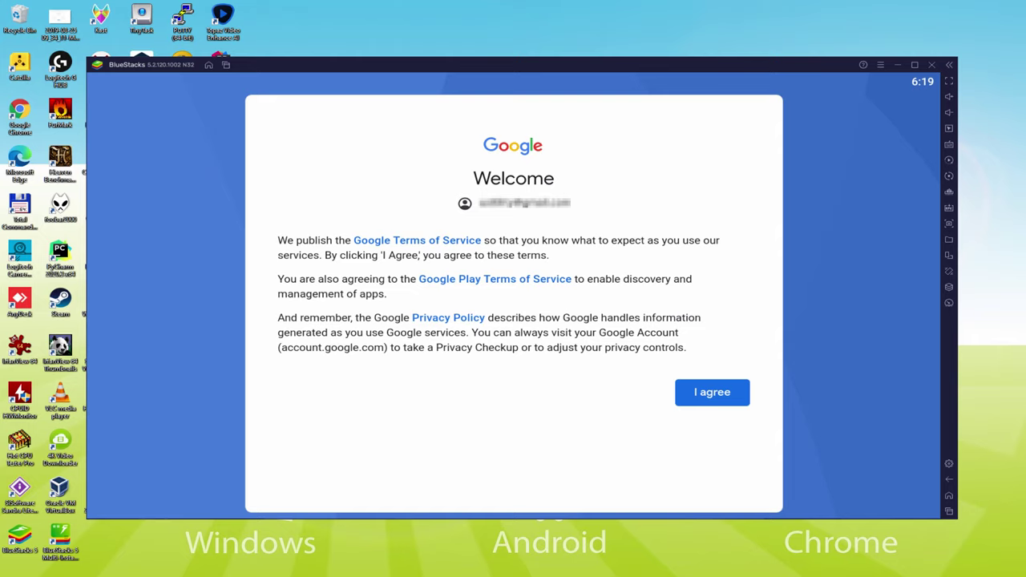
click(712, 394)
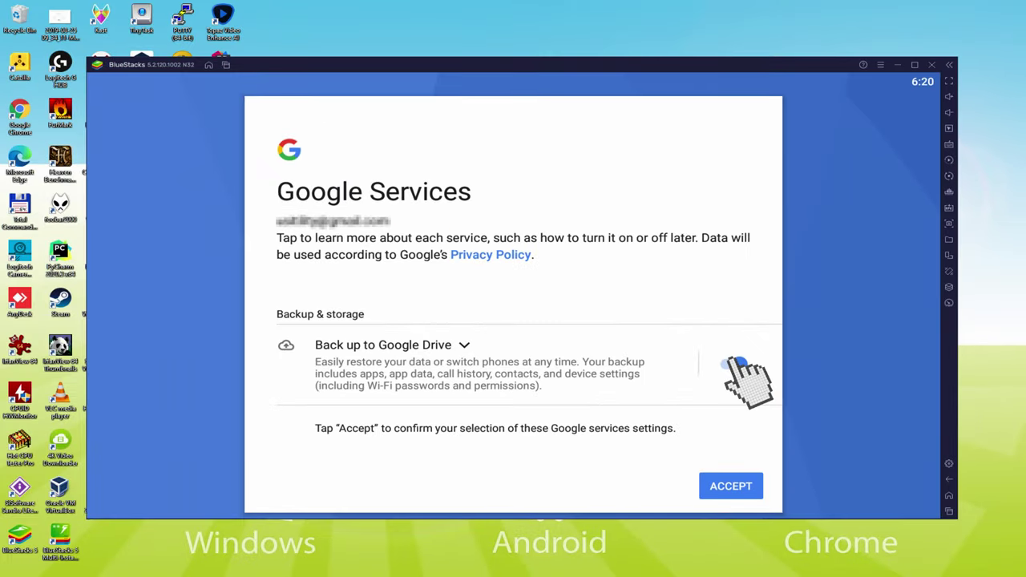
click(733, 365)
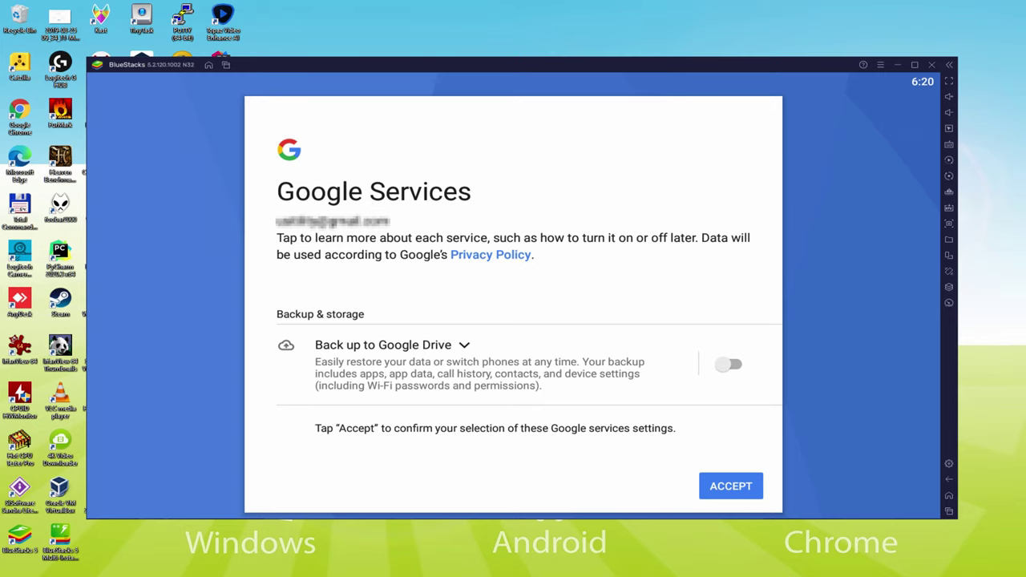
click(730, 486)
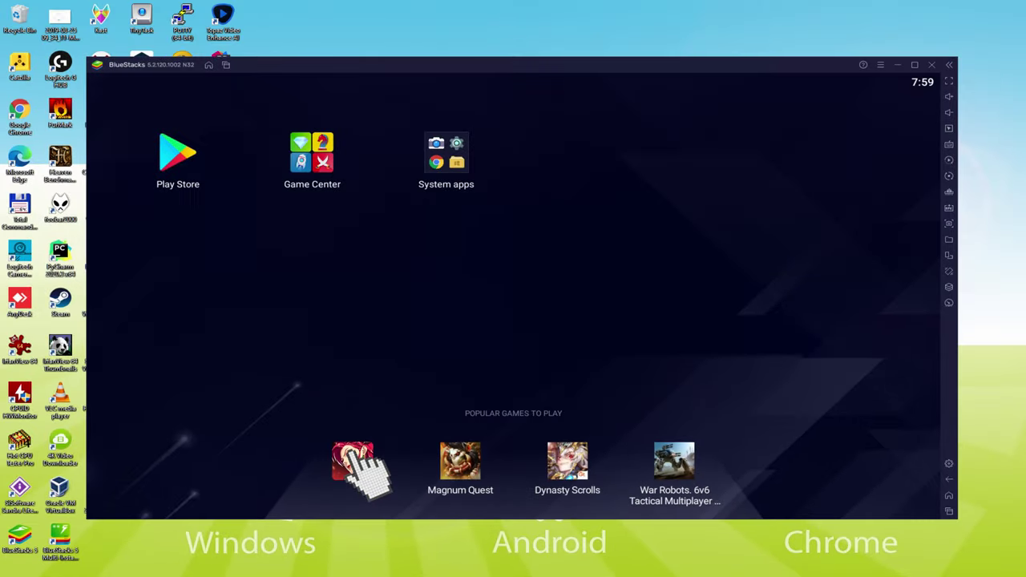
- Install Mythic Heroes: Idle RPG from its store page and launch it from the BlueStacks home screen
click(355, 453)
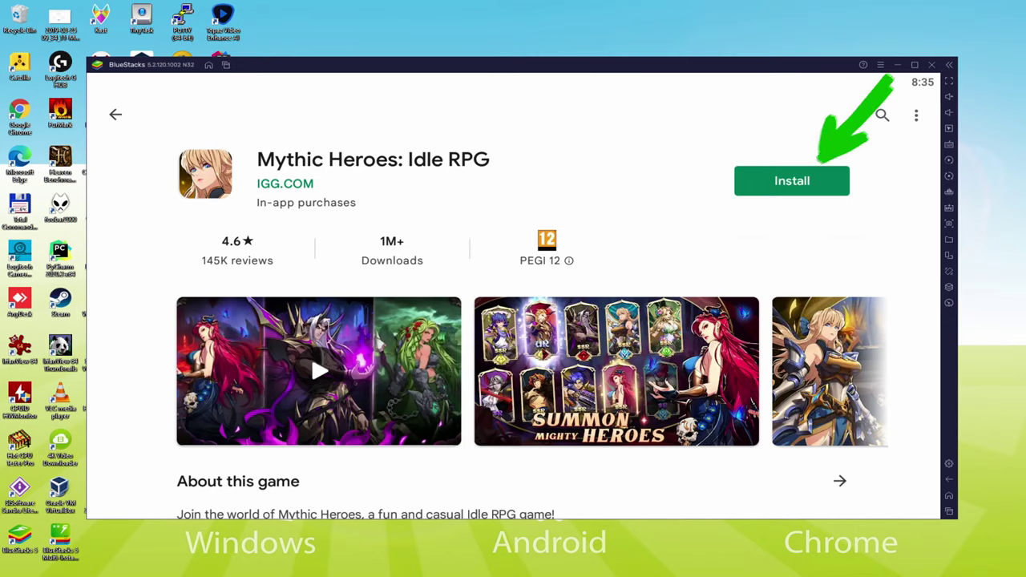
click(822, 177)
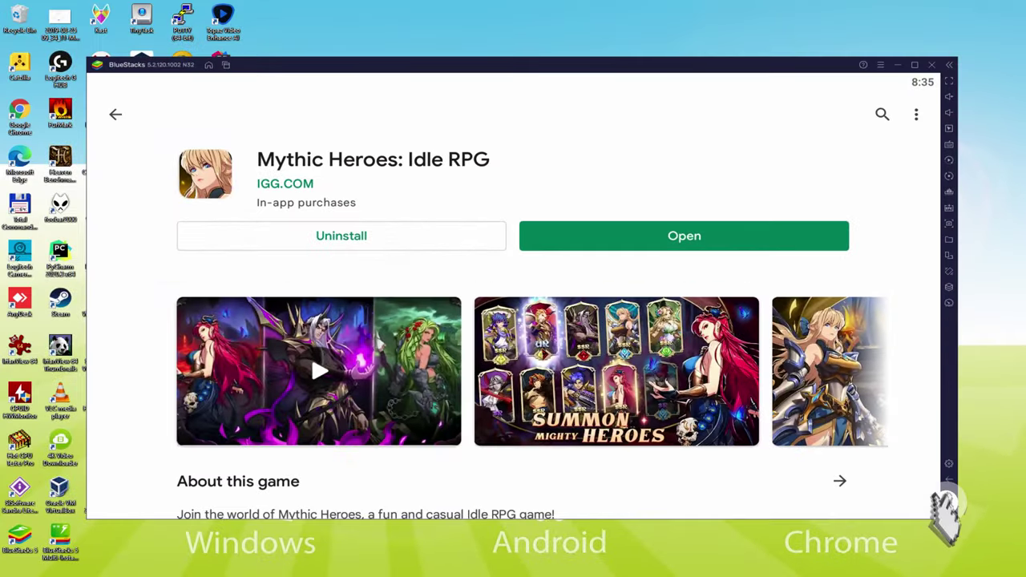
click(948, 495)
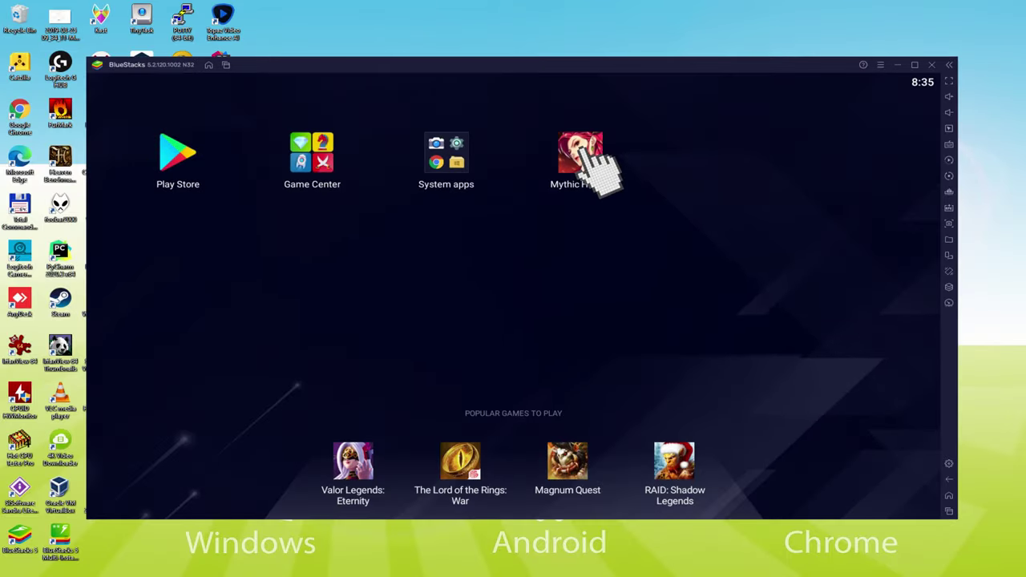
click(424, 253)
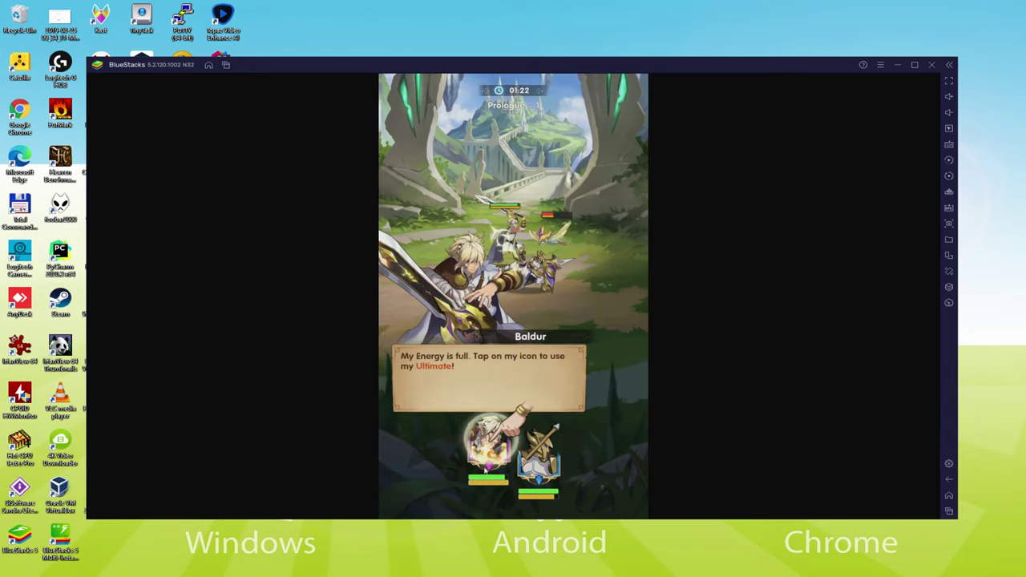
- Use Baldur's Ultimate in the Prologue – 1 battle and turn on auto combat in Prologue – 2
click(488, 447)
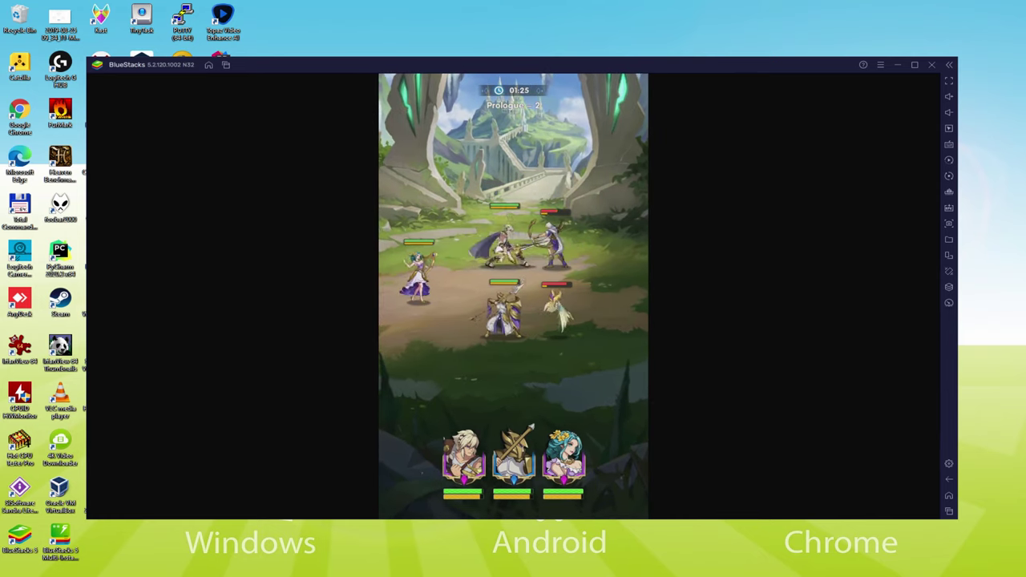
click(593, 405)
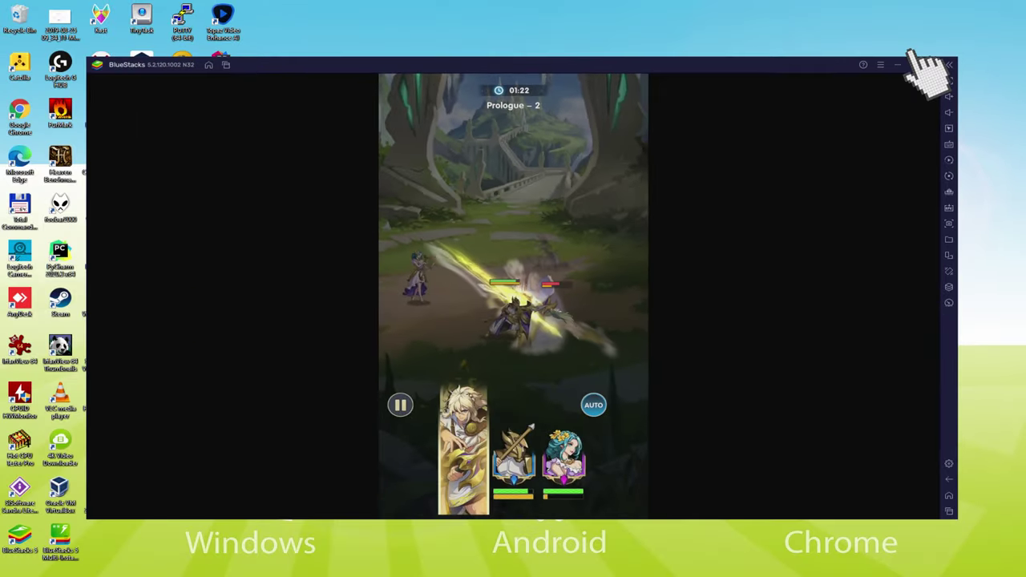
- Maximize the emulator window and leave the Prologue – 2 victory screen for the game's main map
click(823, 120)
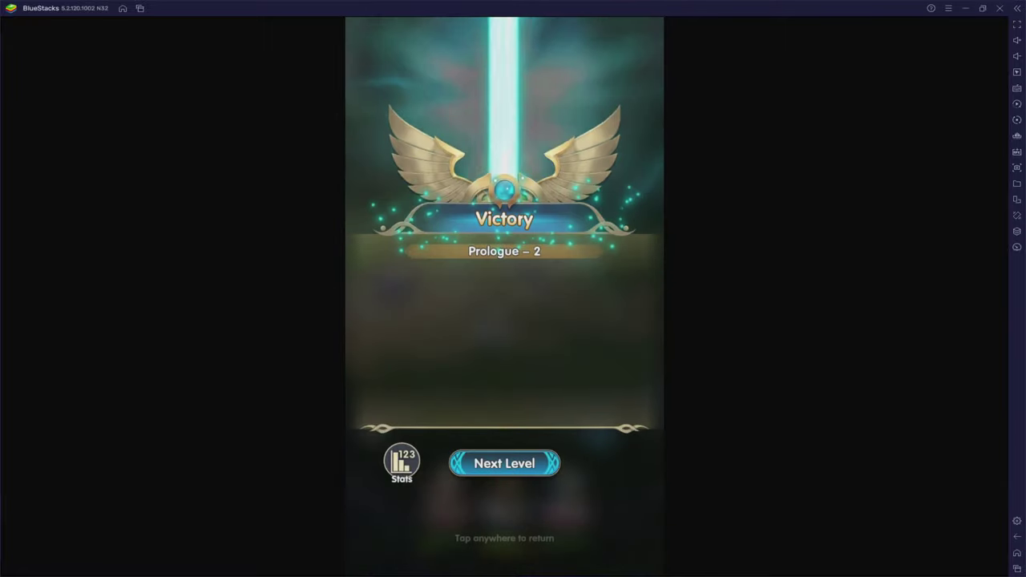
click(606, 470)
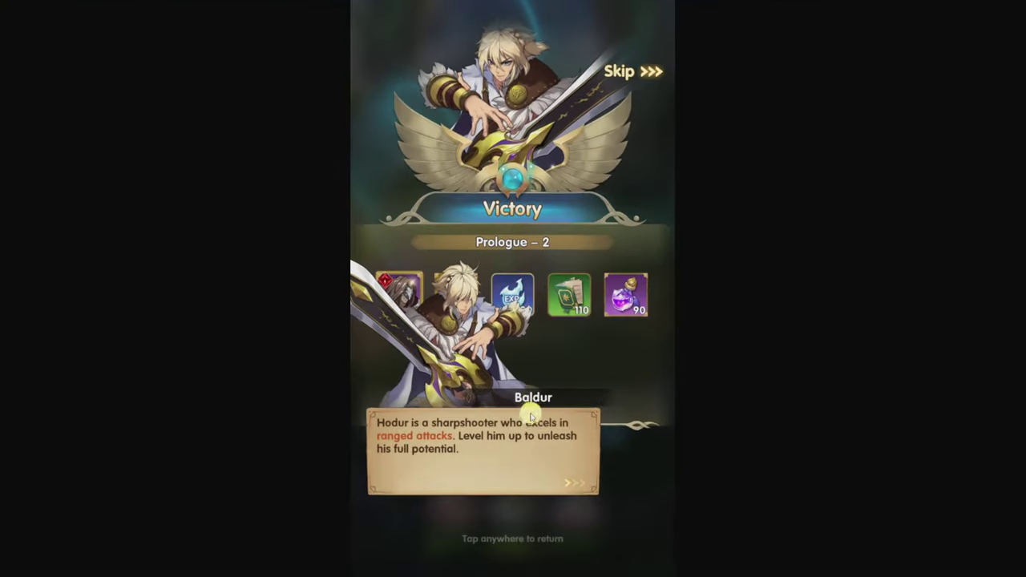
click(530, 413)
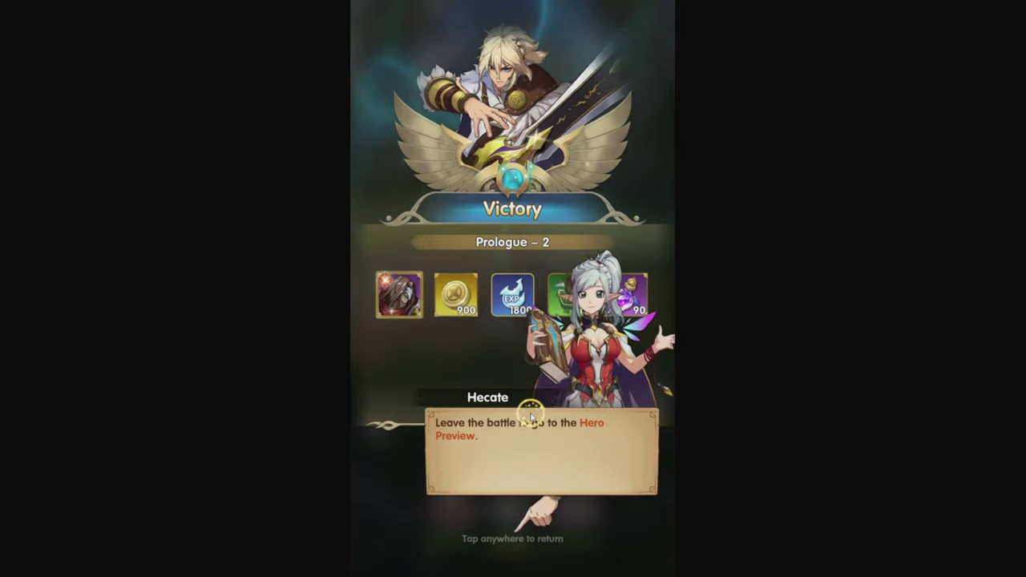
click(514, 536)
click(368, 549)
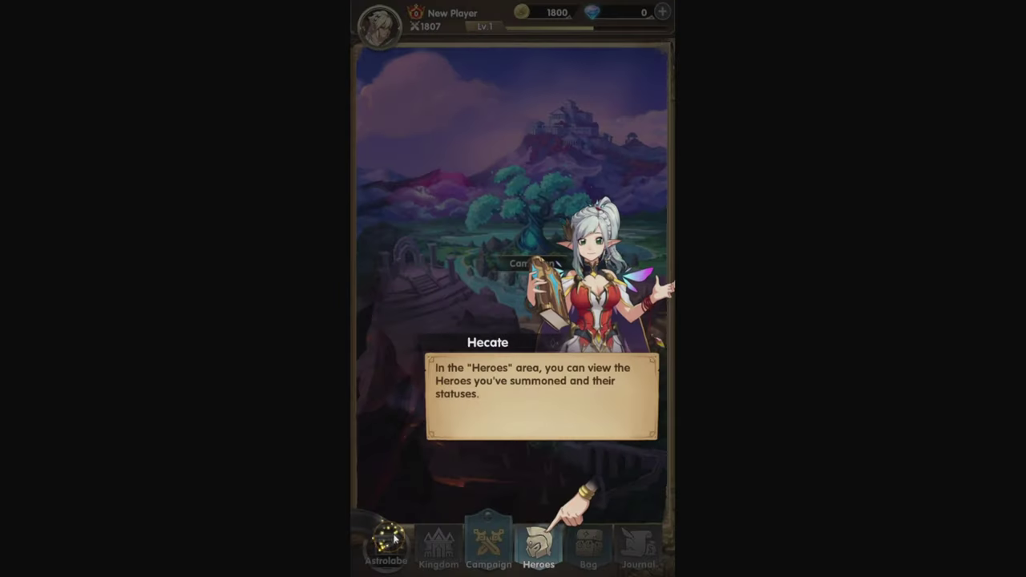
- Level up Hodur once from his hero page and return to the hero list
click(537, 539)
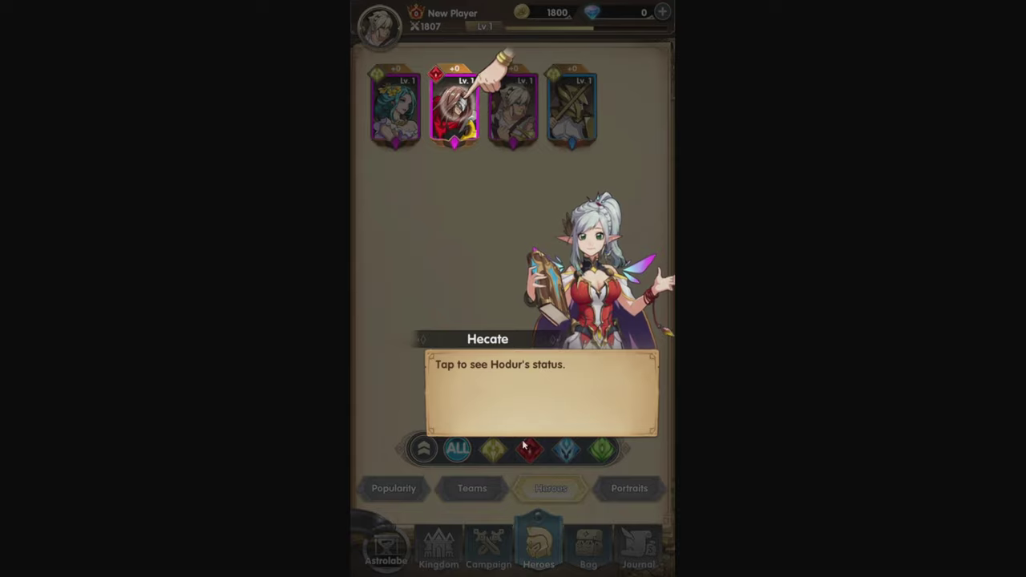
click(496, 326)
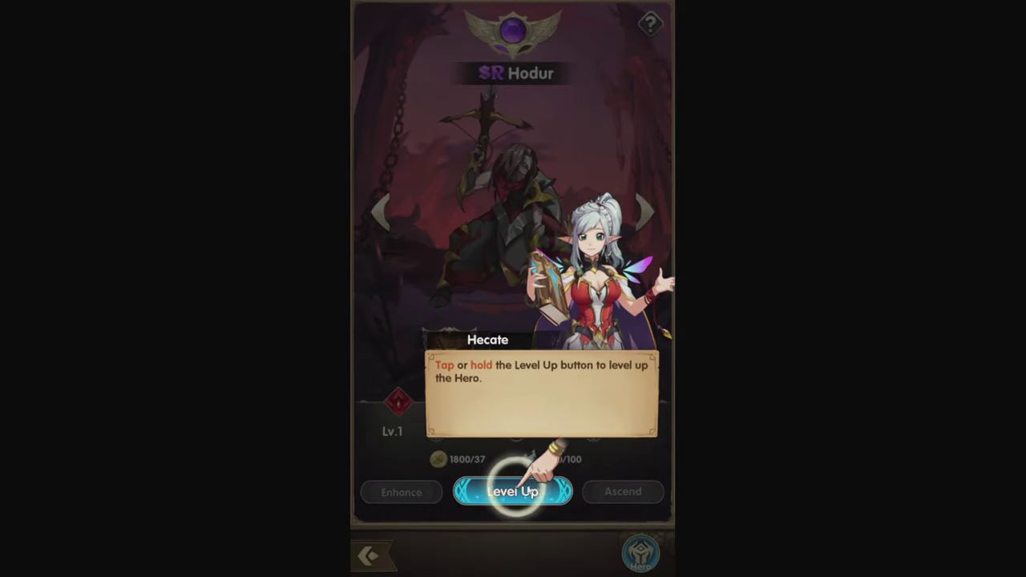
click(513, 488)
click(392, 501)
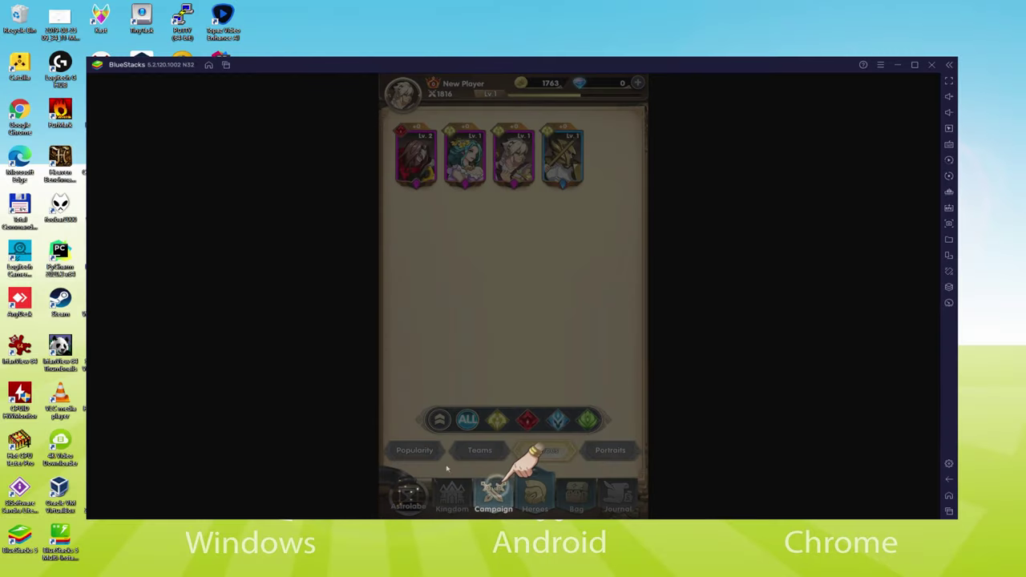
- Open the Prologue – 3 battle from the Campaign map and add Hodur to the combat team
click(497, 490)
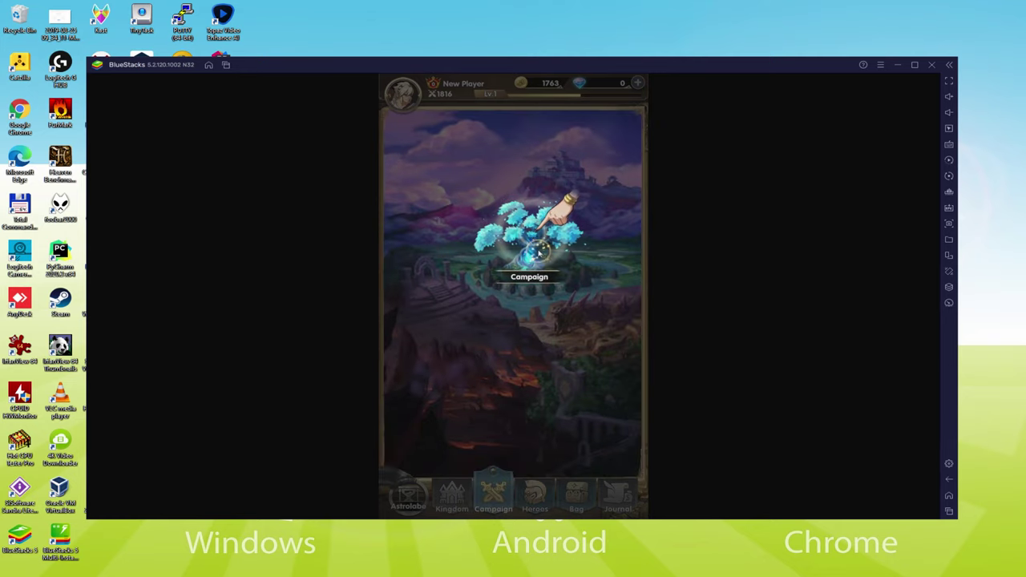
click(539, 253)
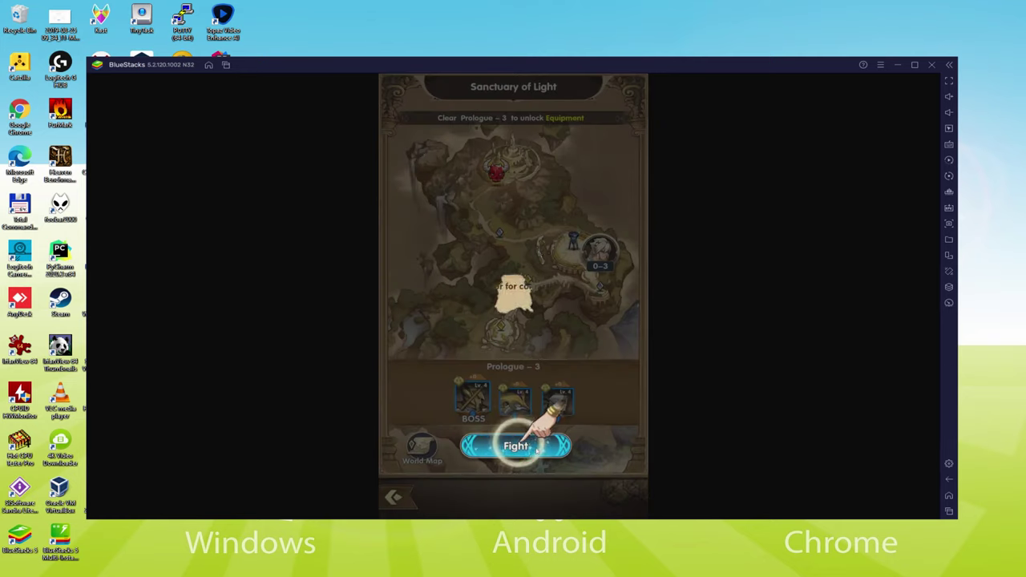
click(535, 448)
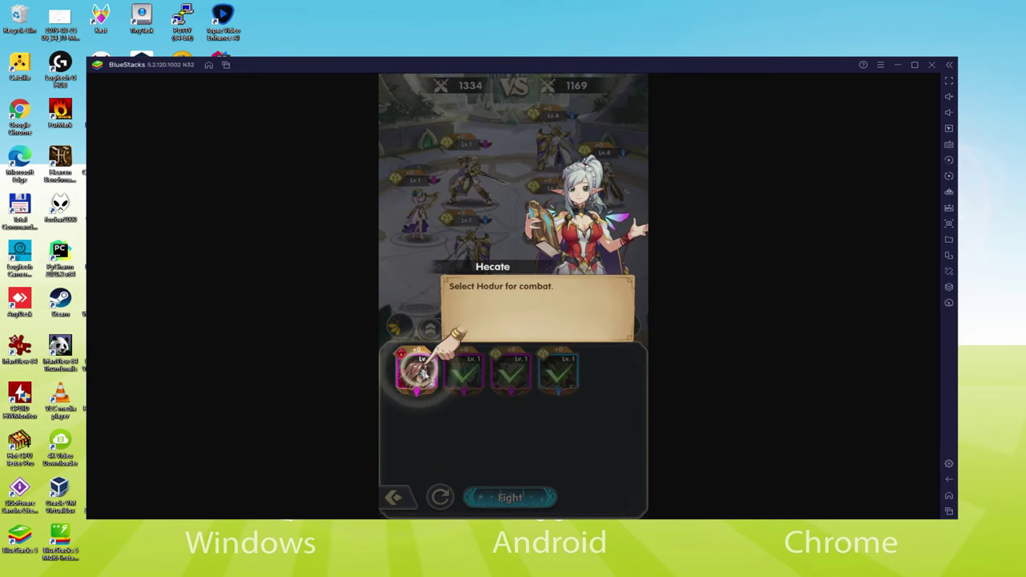
click(422, 373)
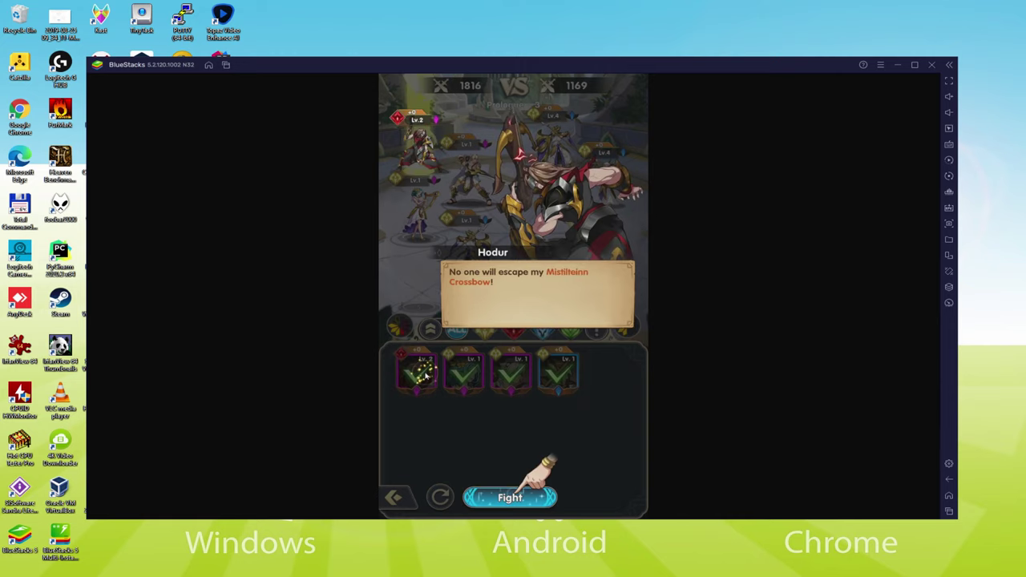
- Fight the Prologue – 3 battle and leave its victory screen, opening and closing the emulator's controls editor along the way
click(542, 387)
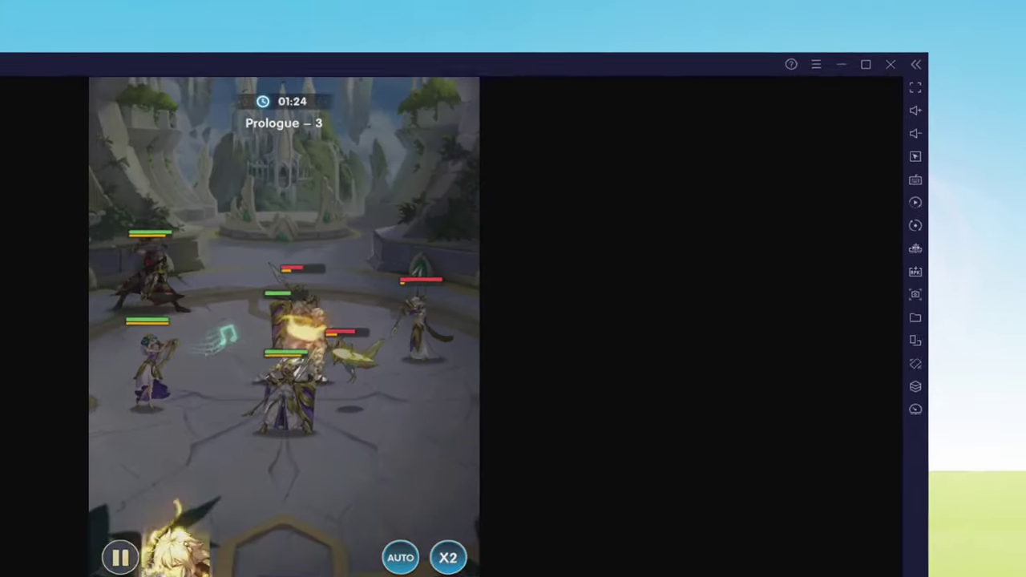
key(ctrl+shift+a)
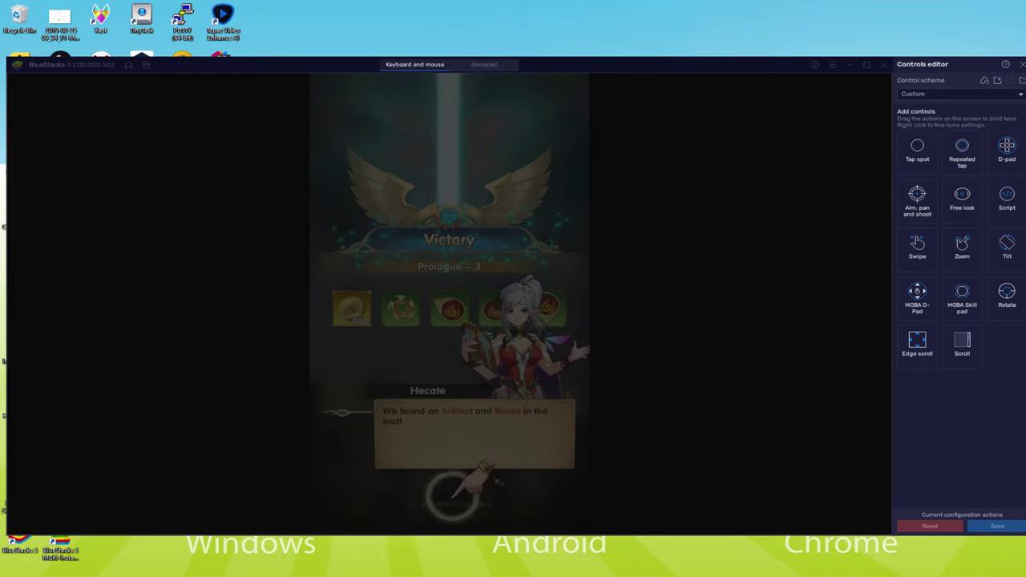
click(1011, 65)
click(539, 490)
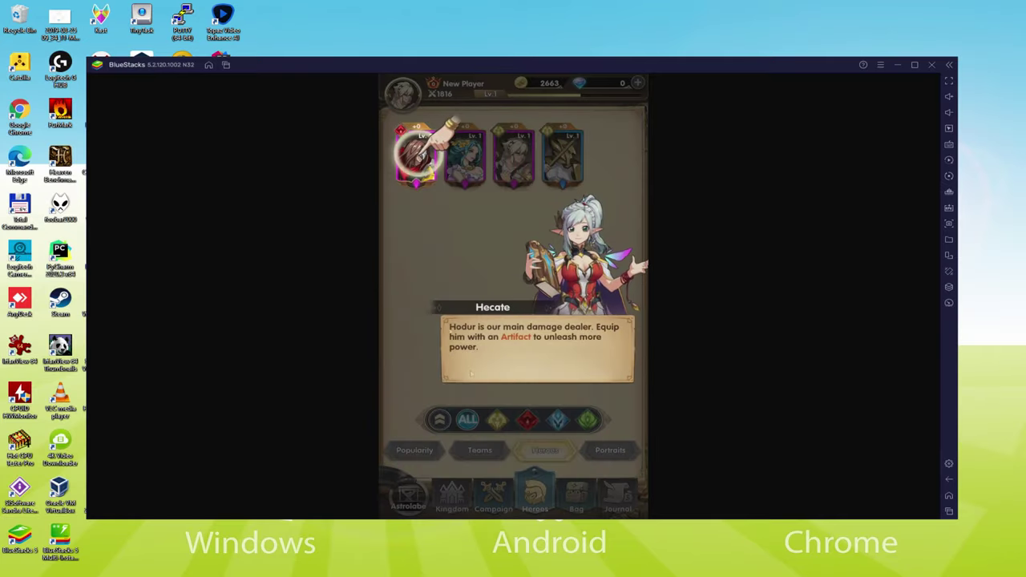
- Equip Hodur with the Lv.1 Sudarshana Chakra artifact and a rune in his upper-left rune slot
click(416, 156)
click(570, 496)
click(514, 156)
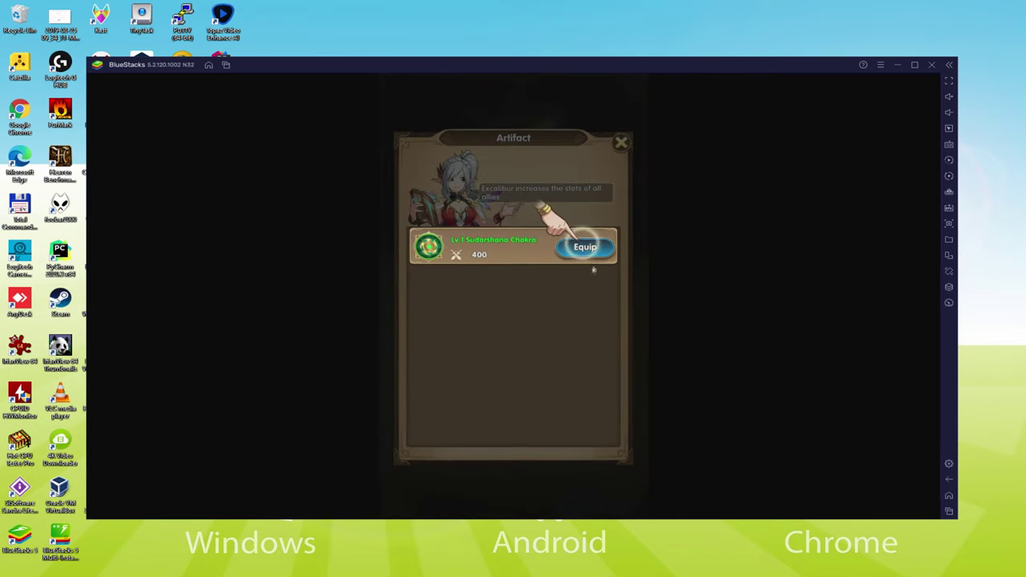
click(584, 242)
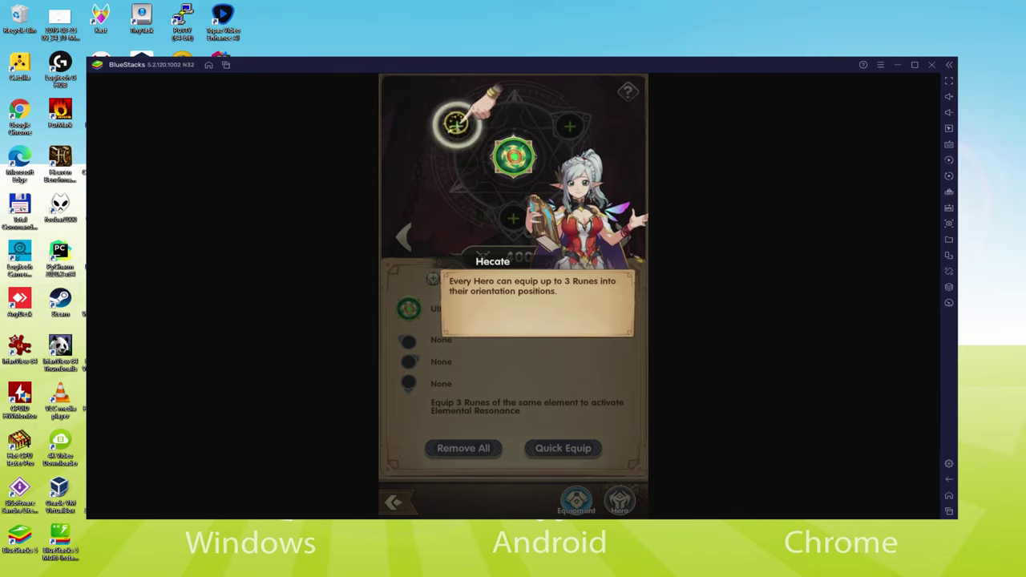
click(456, 126)
click(587, 248)
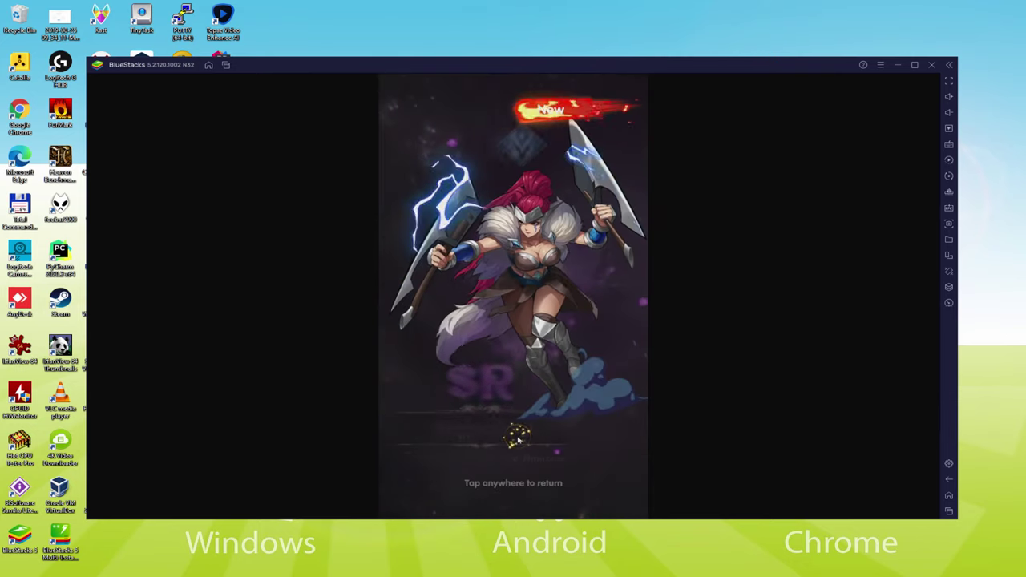
- Dismiss the new hero reveal and Prologue – 4 victory screen, and open the Prologue – 5 battle from the Sanctuary of Light map
click(519, 421)
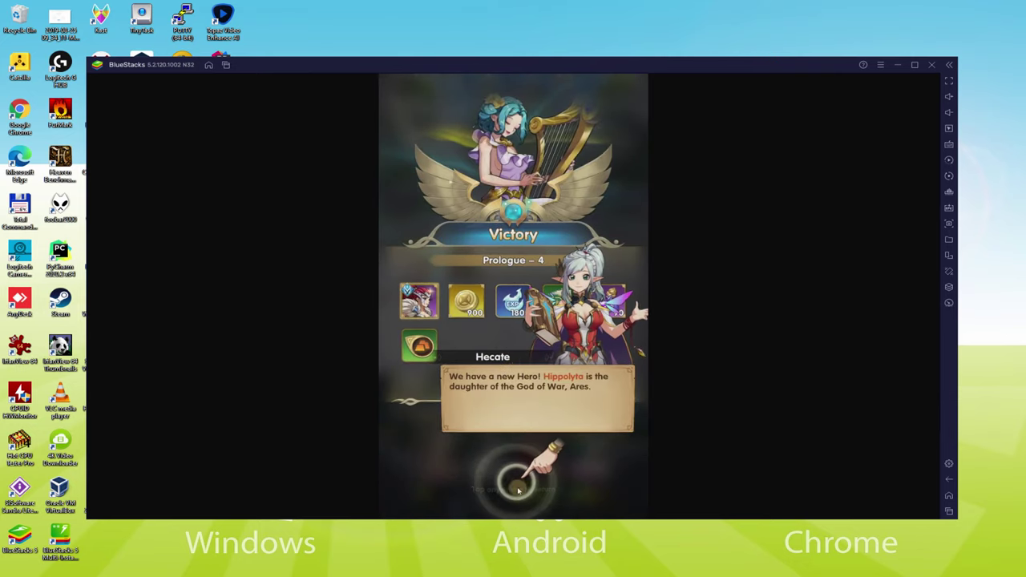
click(523, 435)
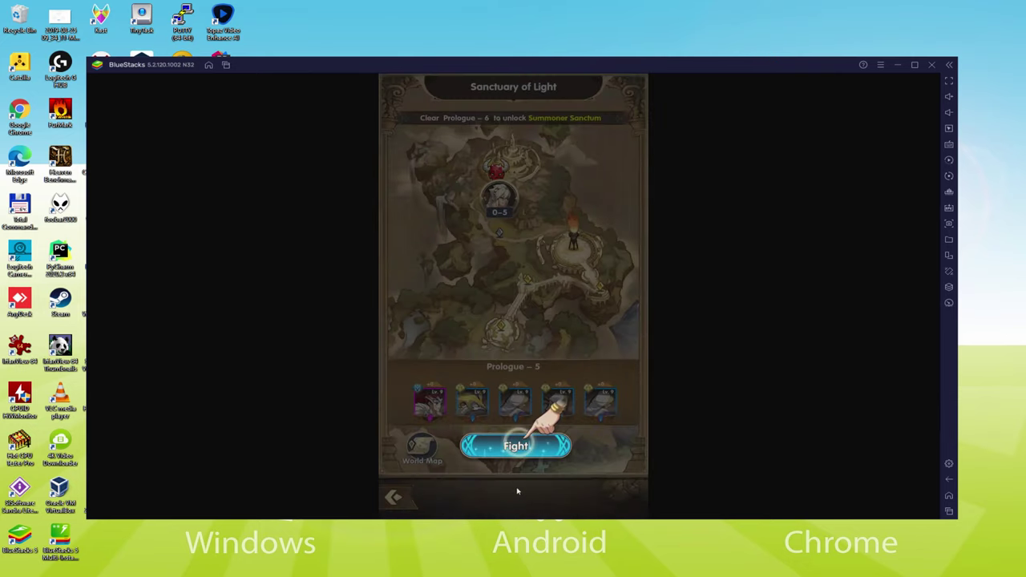
click(516, 446)
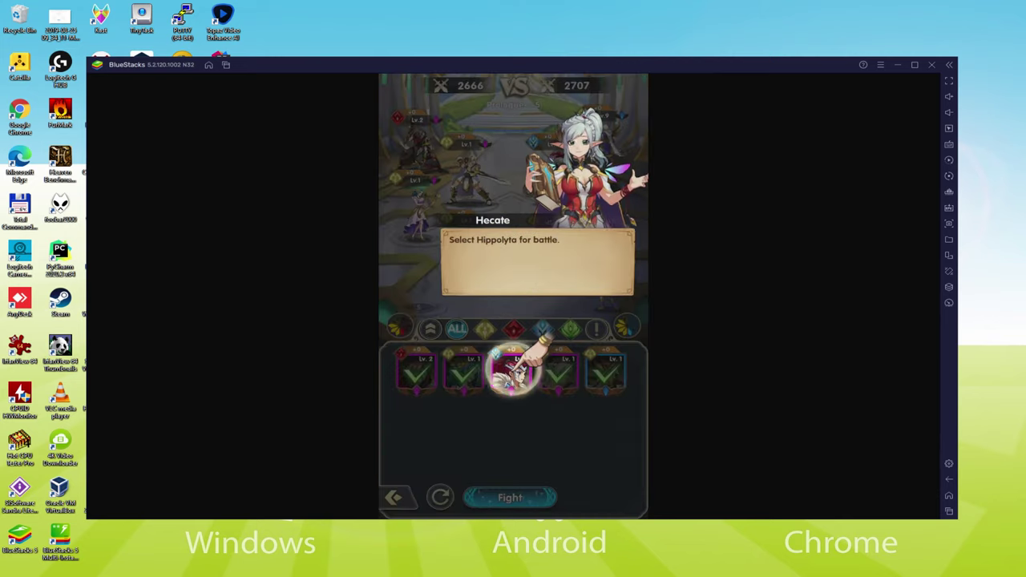
- Add Hippolyta to the combat team and move her to the front row to form a Defensive Formation
click(513, 370)
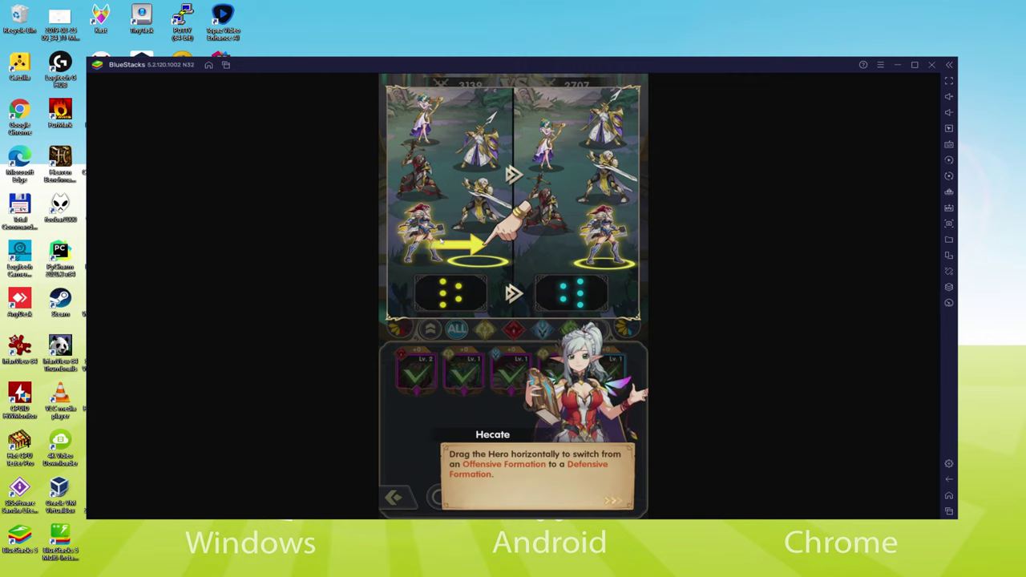
click(546, 469)
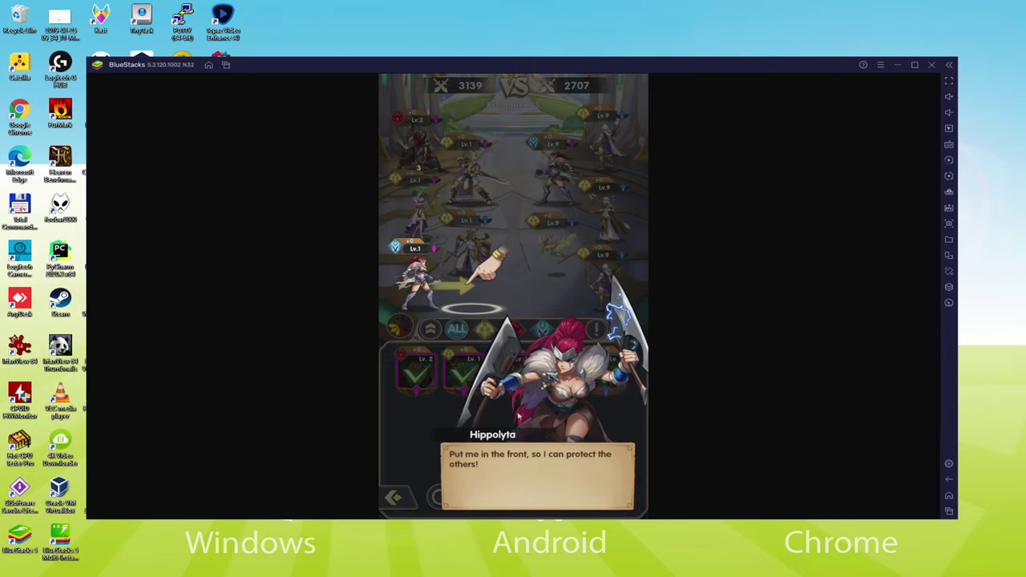
drag(416, 281, 483, 312)
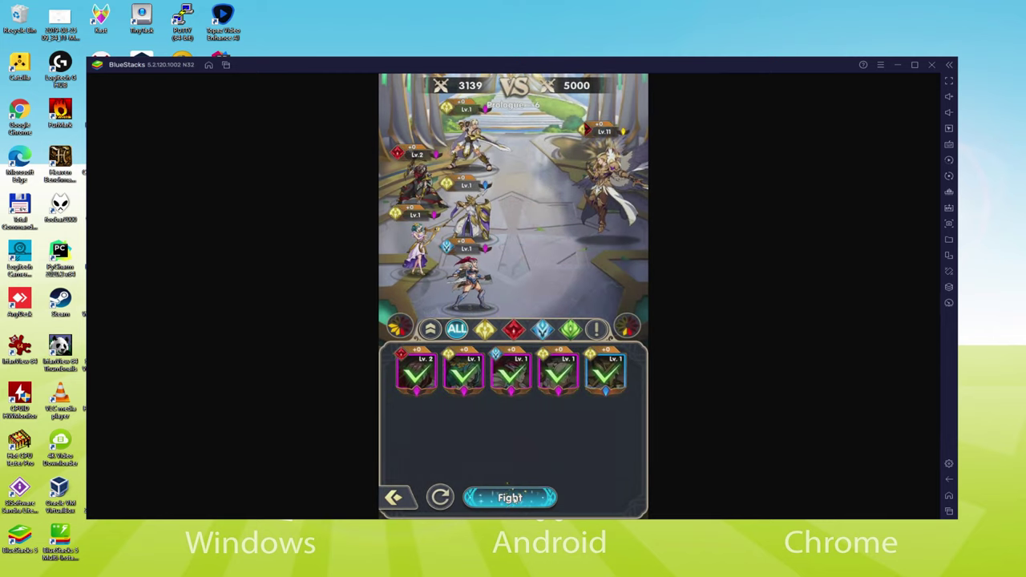
- Start the Prologue – 6 battle against Lucifer and advance through its story dialogues
click(510, 497)
click(528, 409)
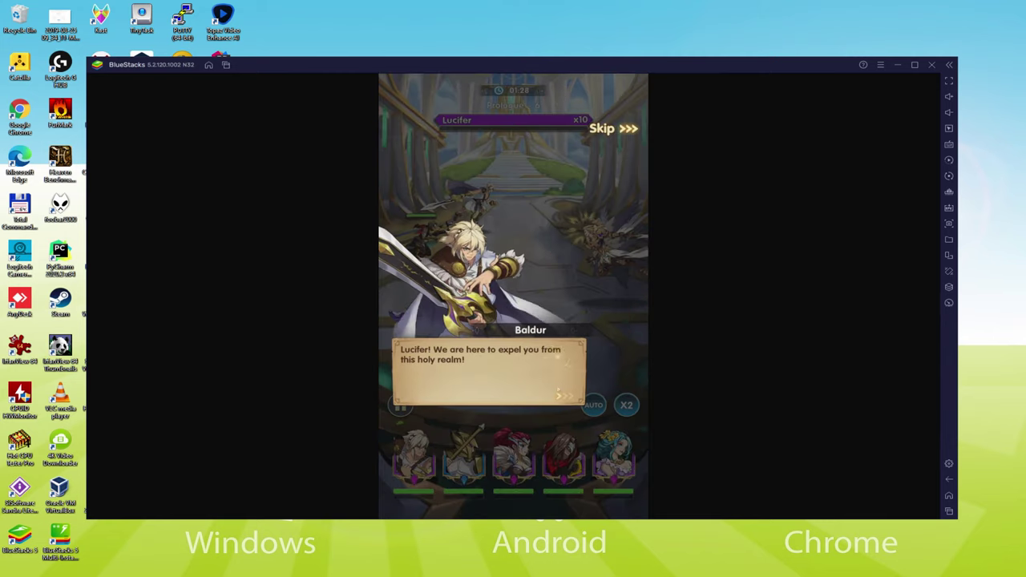
click(496, 360)
click(504, 378)
click(516, 398)
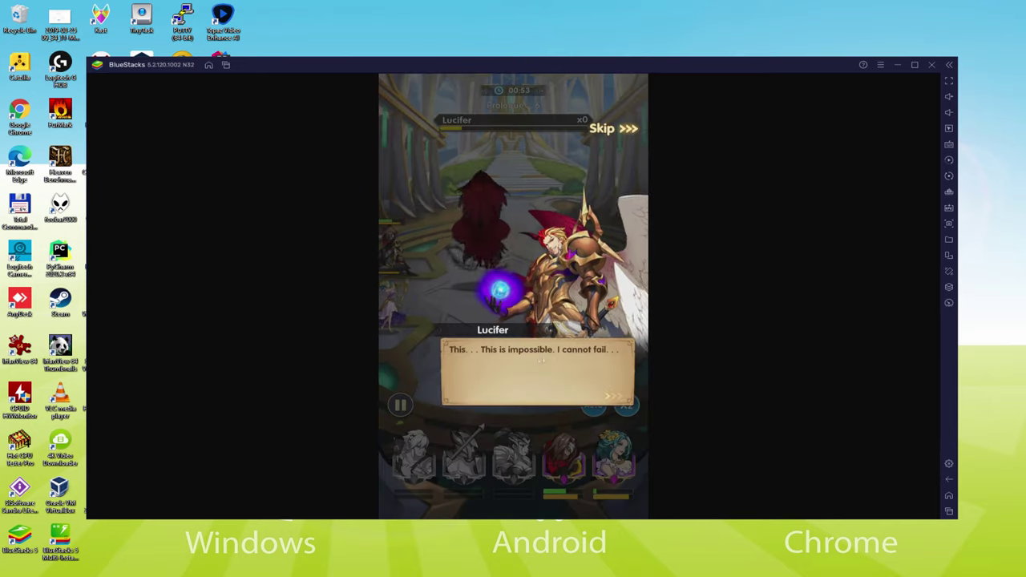
click(537, 359)
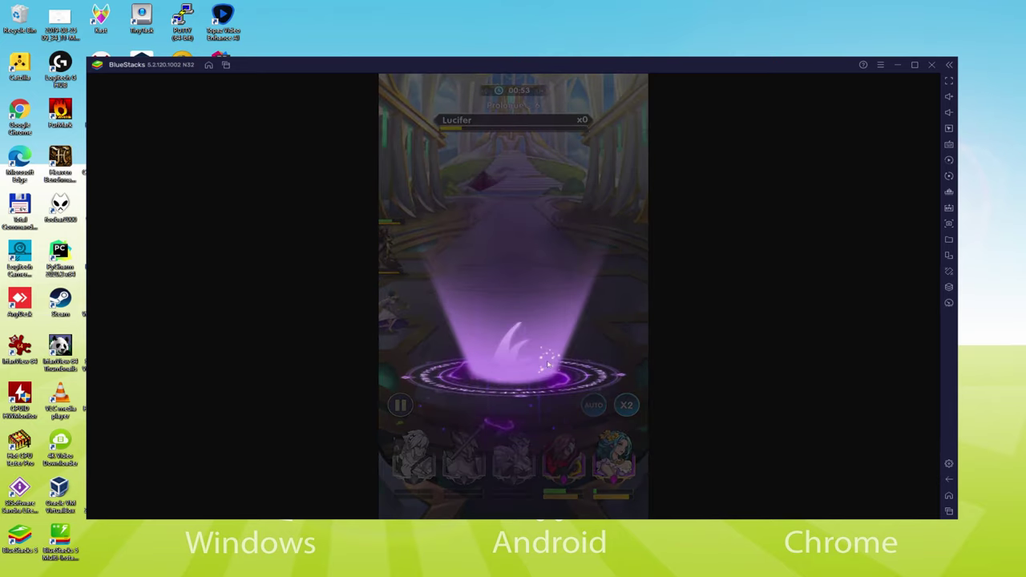